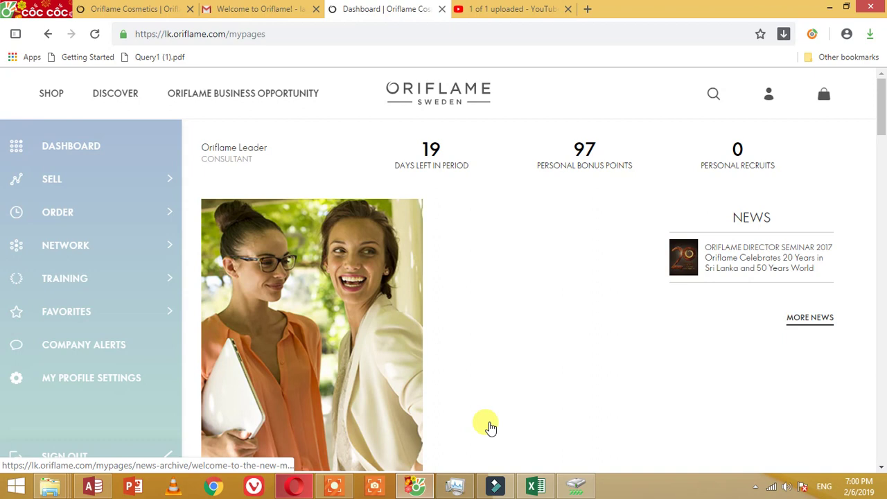
Step: From the sidebar's Network > Recruit menu, go to Register new consultant
left_click(74, 251)
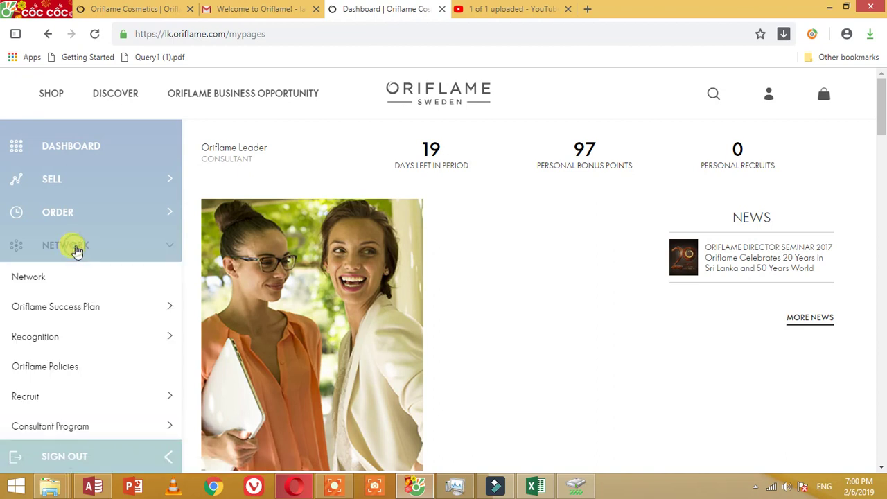
left_click(31, 400)
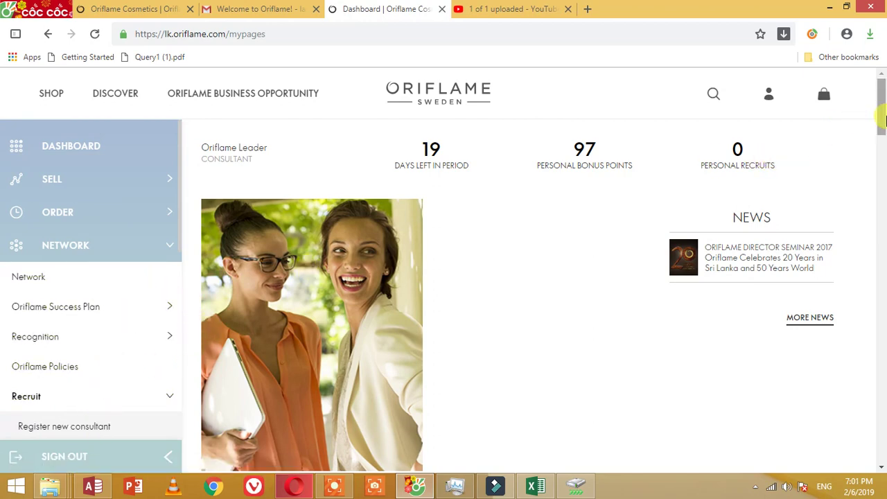
scroll(160, 361, "down", 2)
scroll(117, 323, "down", 3)
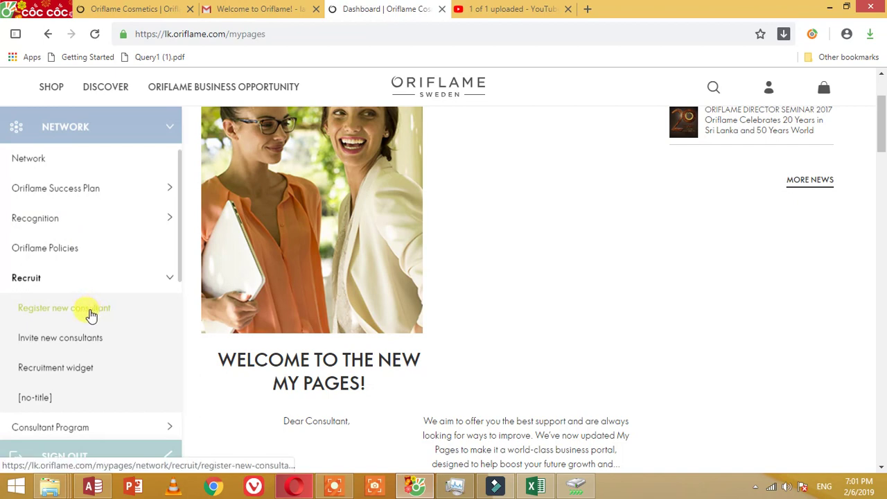
left_click(92, 314)
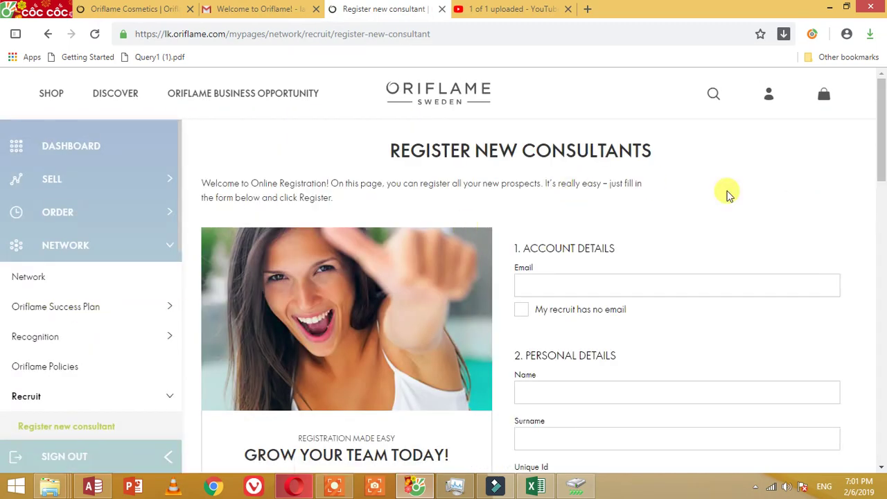
scroll(884, 128, "down", 2)
left_click(584, 138)
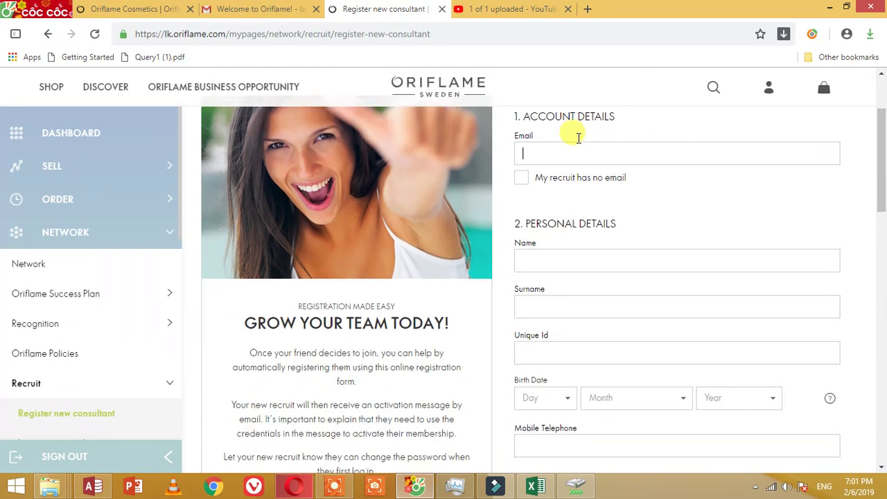
type("oriflame")
key("BackSpace")
key("BackSpace")
key("BackSpace")
key("BackSpace")
key("BackSpace")
key("BackSpace")
key("BackSpace")
key("BackSpace")
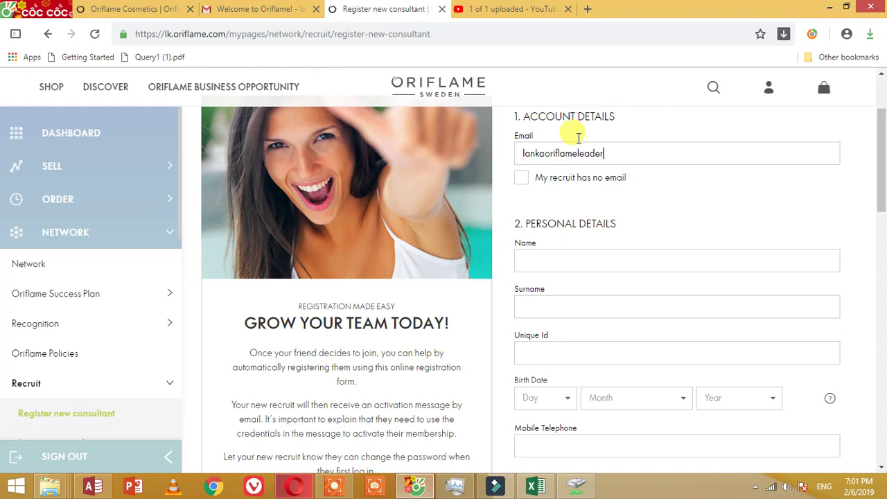
left_click(521, 176)
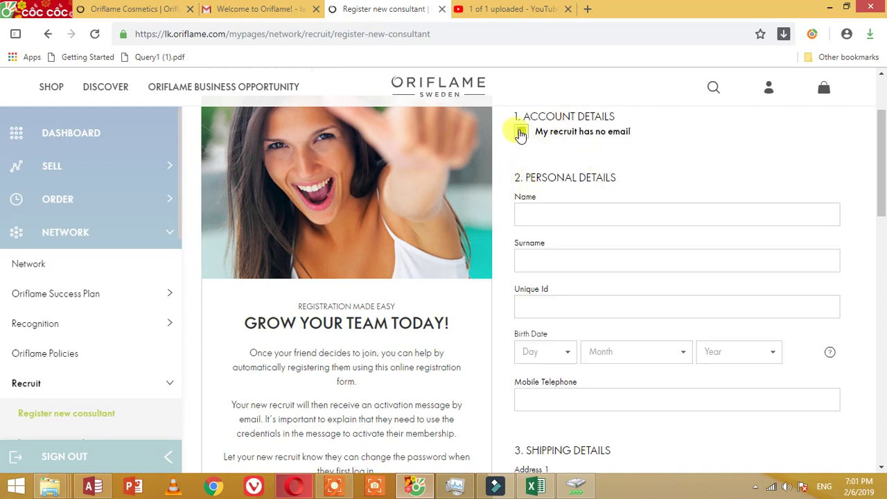
left_click(521, 132)
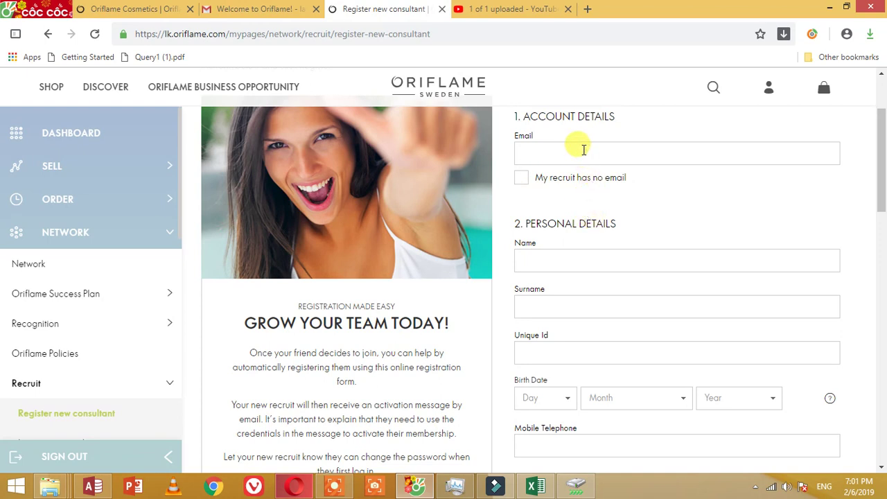
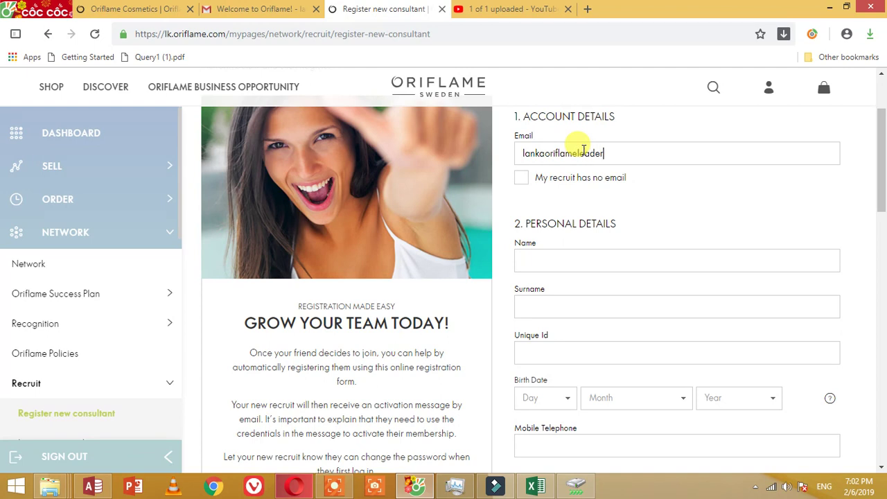
Step: Enter the recruit's e-mail address, first name, surname and unique ID in the form
key("Tab")
key("Tab")
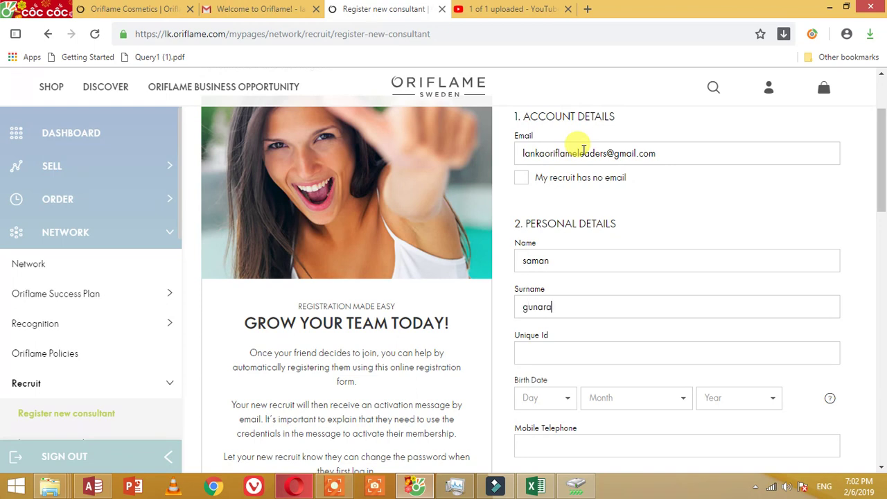
key("Tab")
scroll(576, 173, "down", 2)
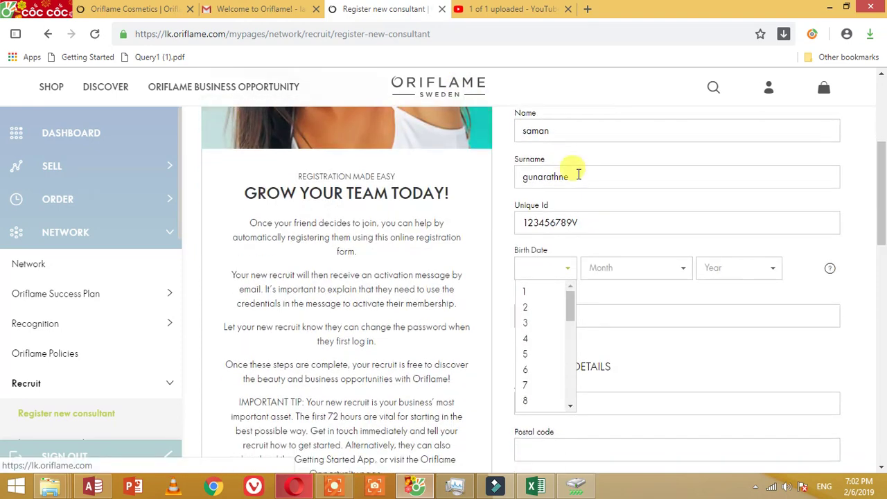
left_click(593, 220)
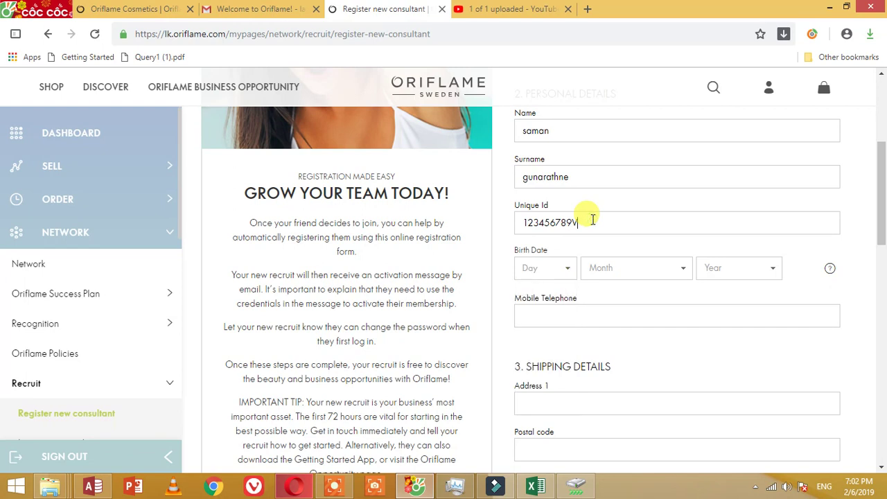
left_click_drag(593, 219, 471, 206)
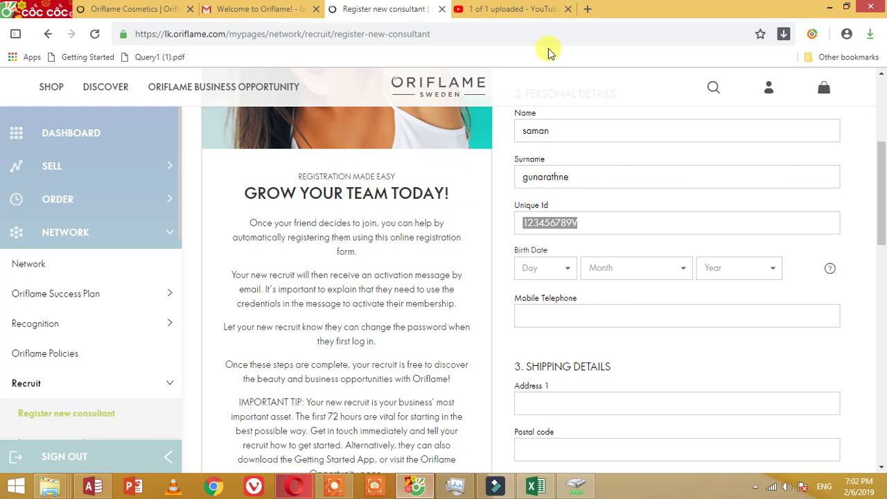
Step: Start a new Cốc Cốc tab and load google.com from the address bar
left_click(587, 9)
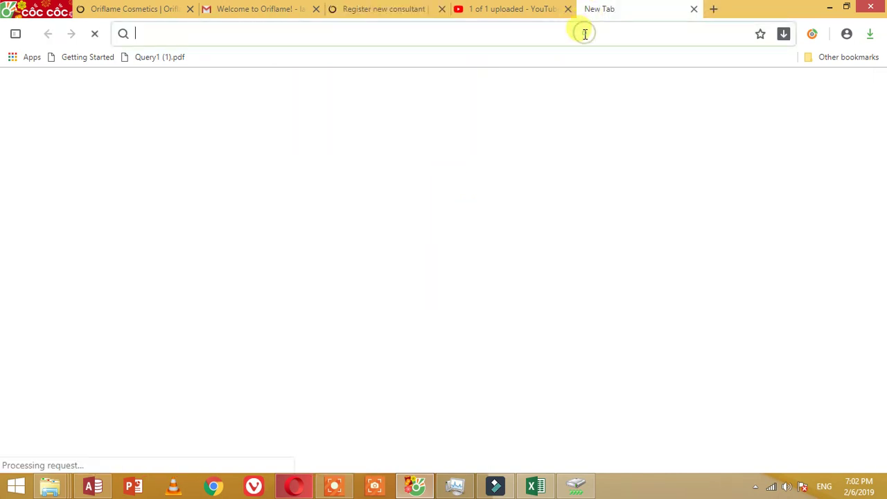
type("goo")
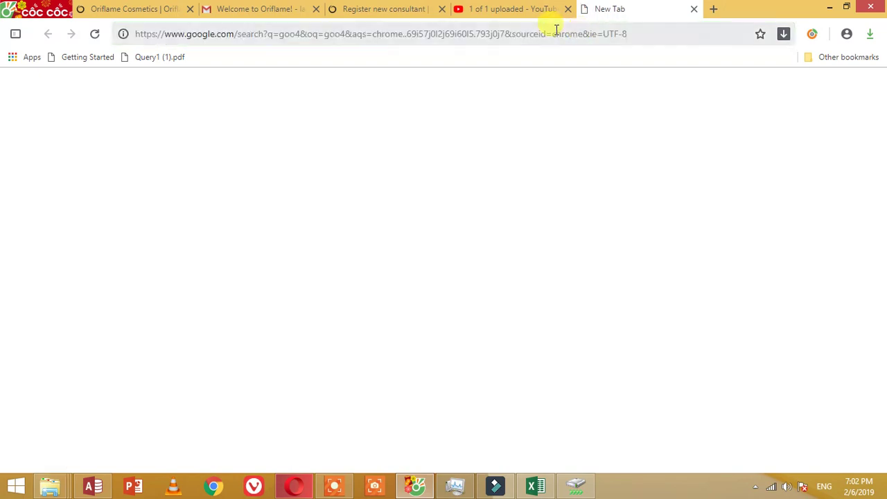
left_click(553, 37)
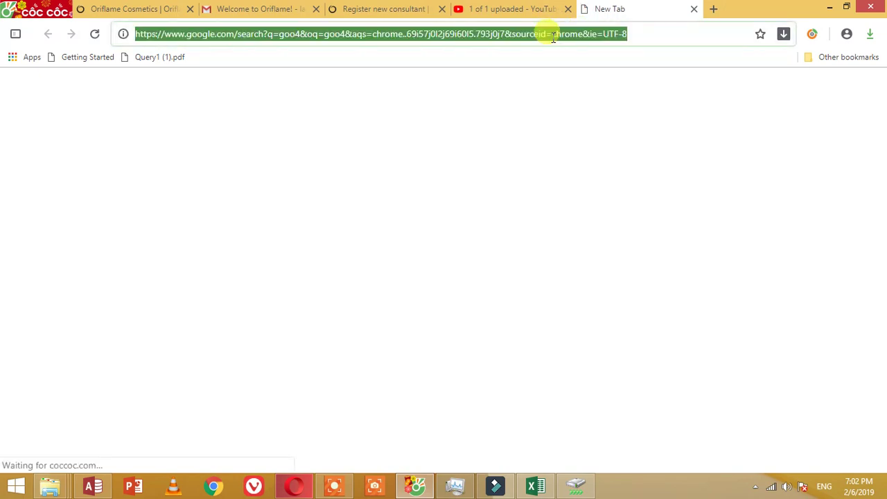
type("google.")
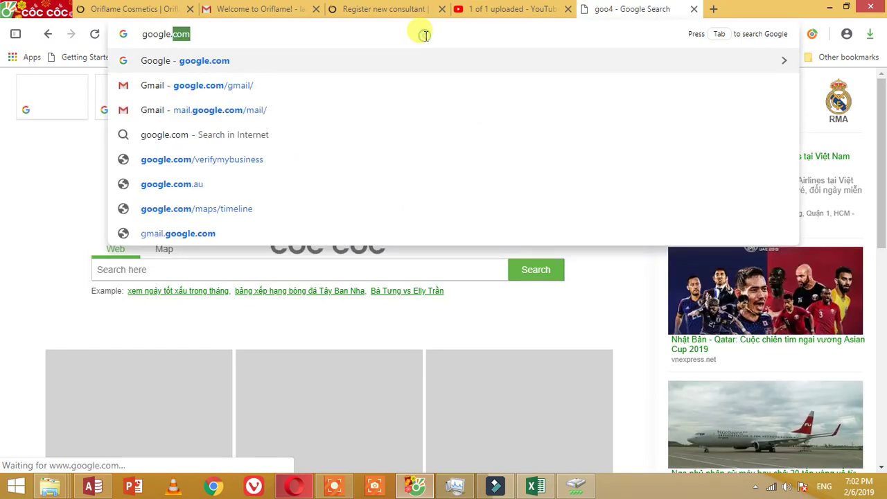
key("Return")
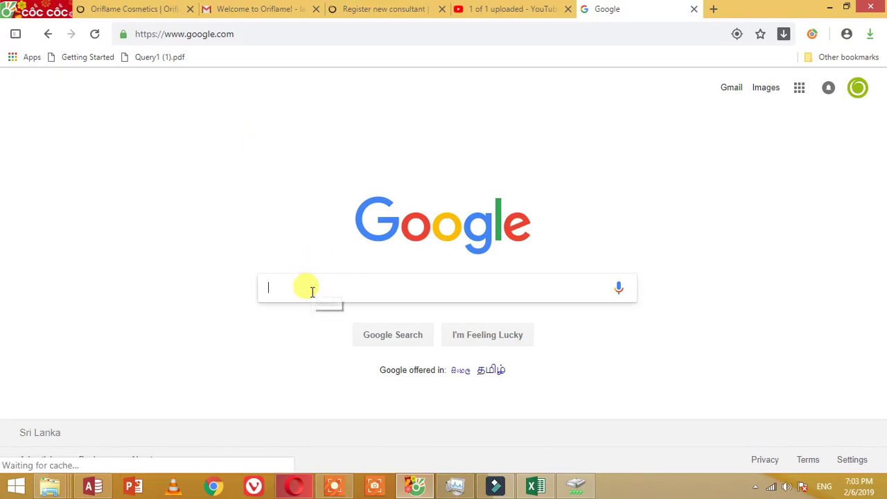
Step: Search for a Sri Lanka NIC calculator, open the NIC2DOB result, and return to the registration tab
type("sril lank")
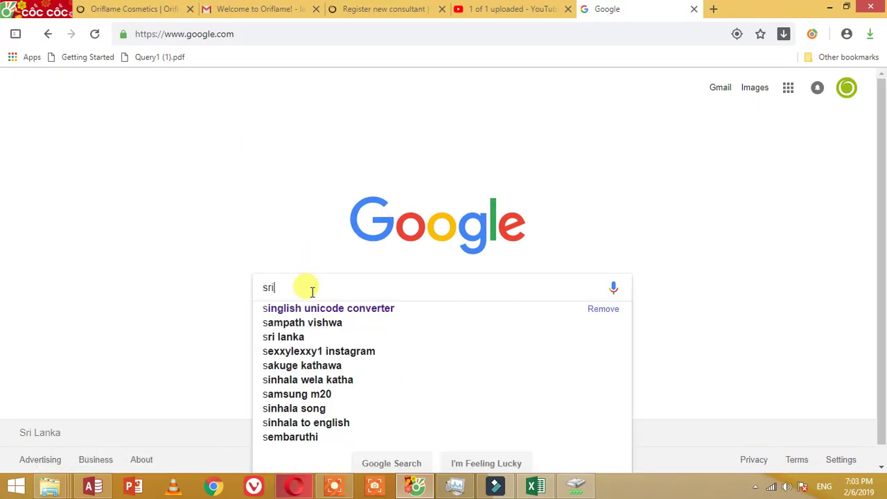
type("a")
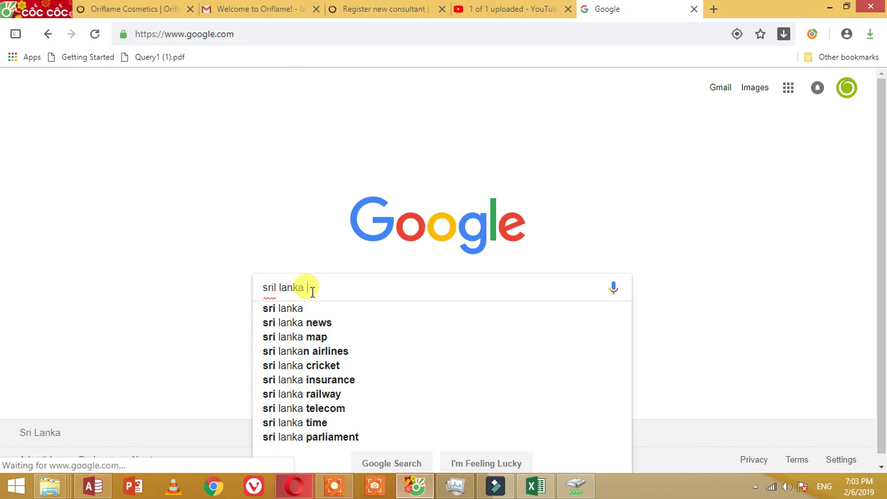
type(" n")
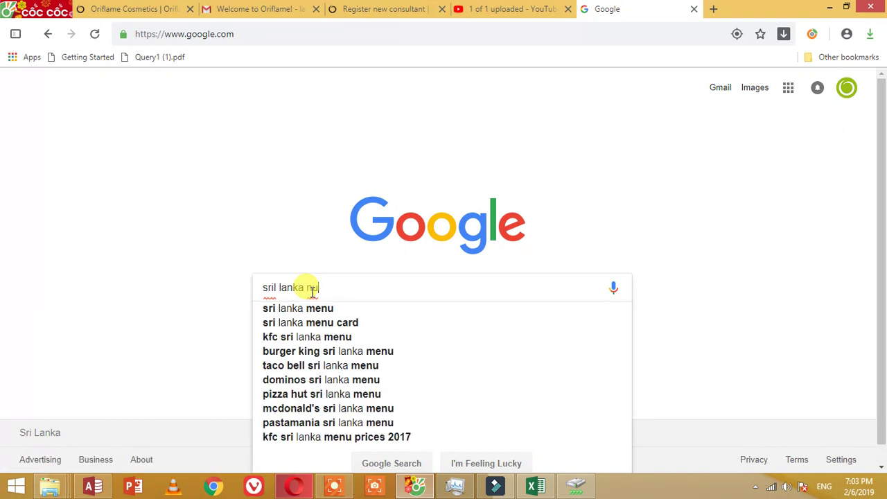
type("ic ")
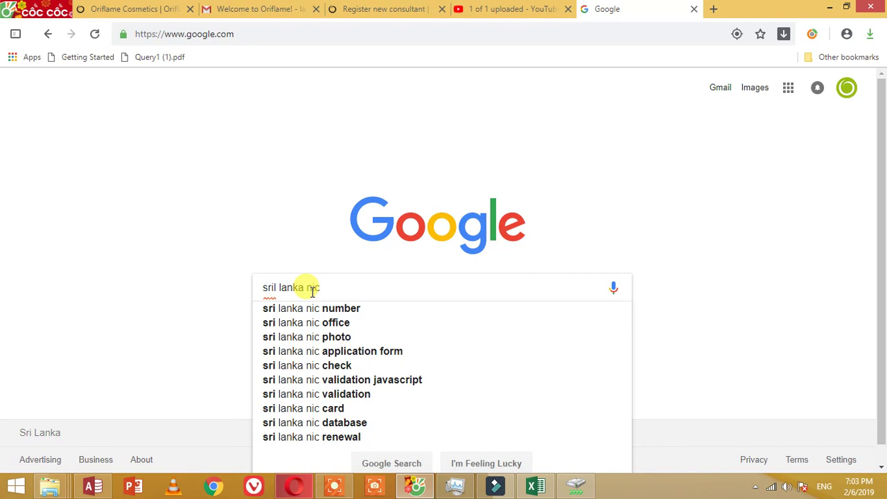
type(" ca")
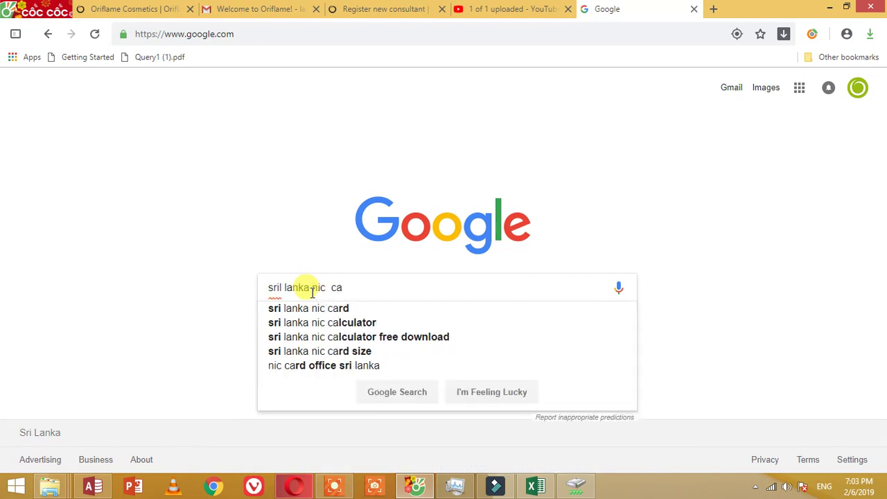
left_click(382, 323)
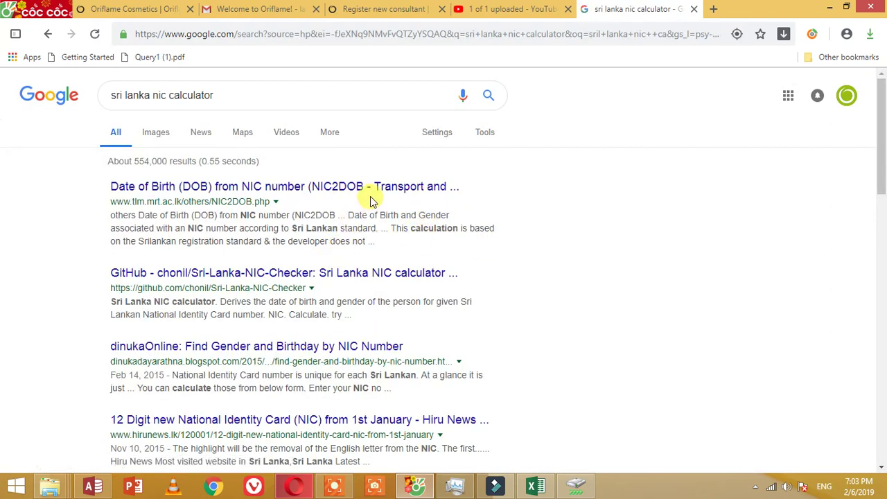
left_click(298, 187)
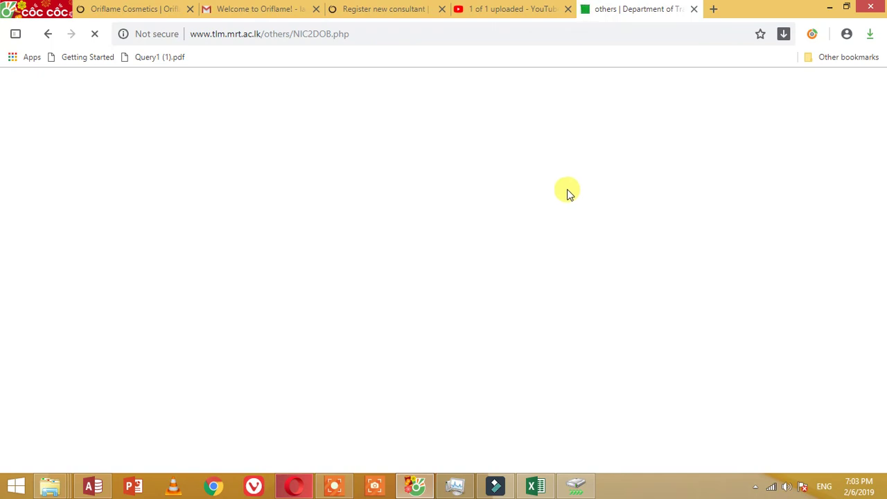
left_click(393, 8)
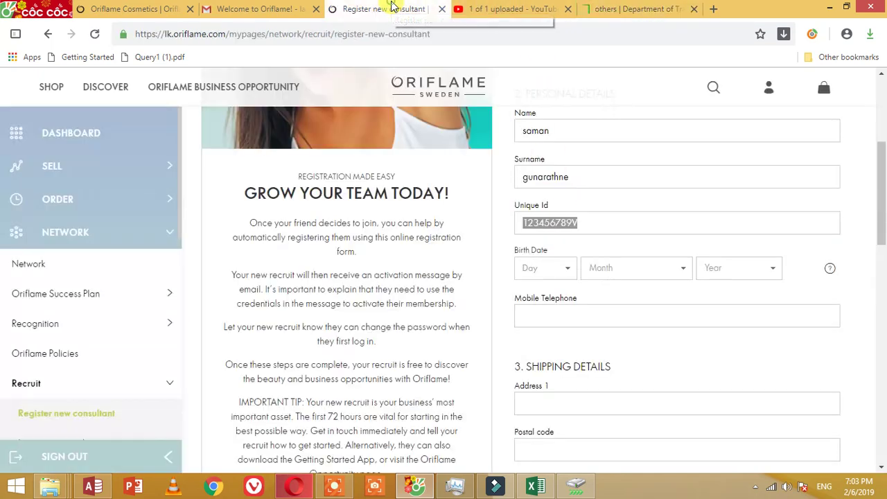
left_click(563, 267)
left_click(551, 329)
left_click(622, 267)
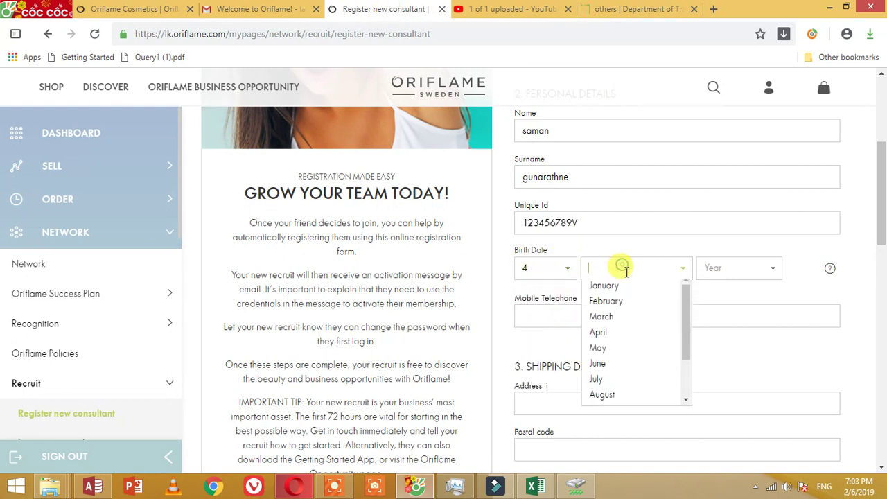
left_click(624, 309)
left_click(722, 268)
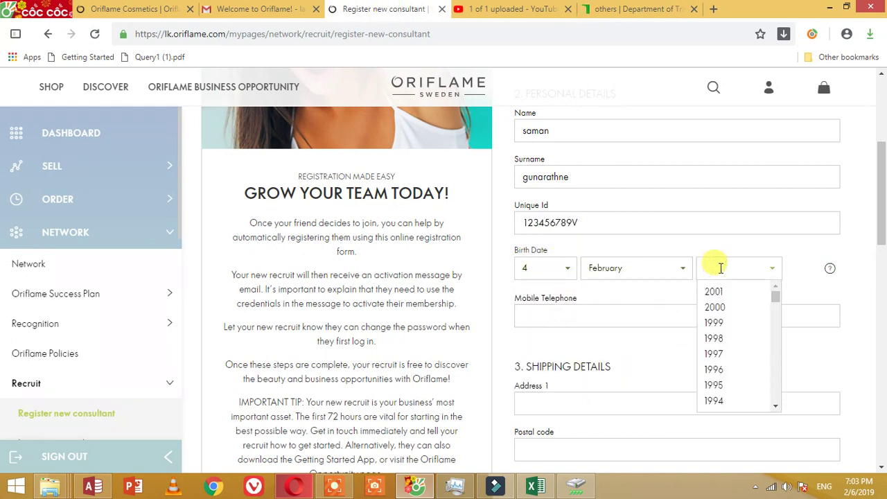
scroll(721, 268, "up", 2)
scroll(721, 269, "up", 2)
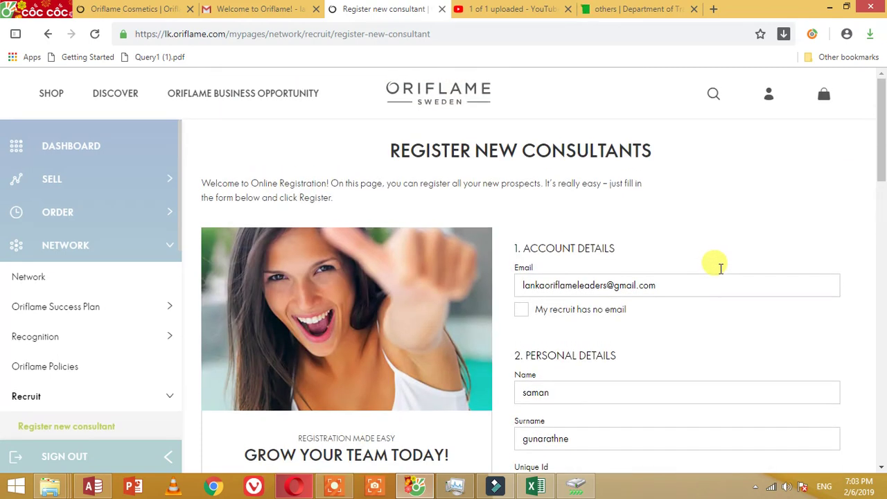
scroll(721, 268, "down", 4)
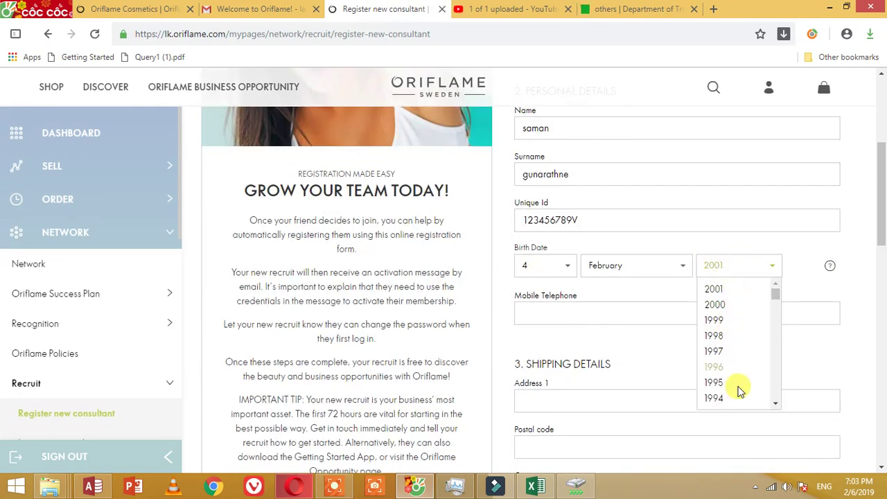
left_click(735, 398)
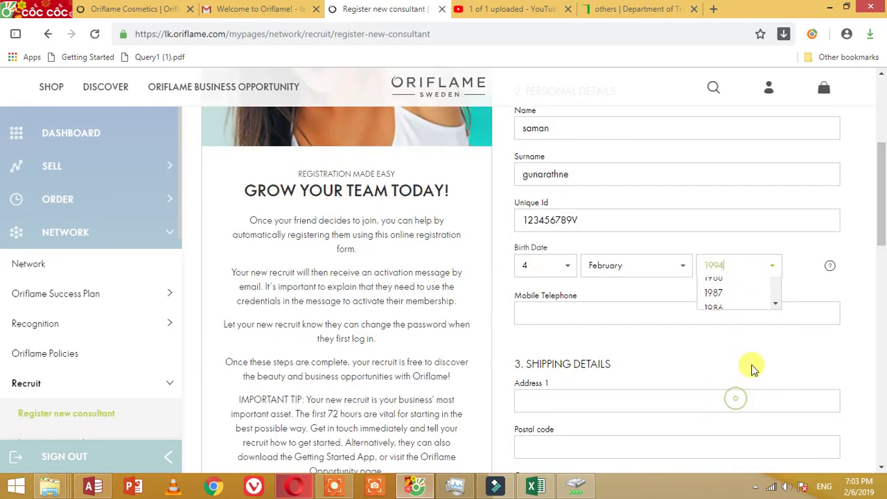
left_click(601, 318)
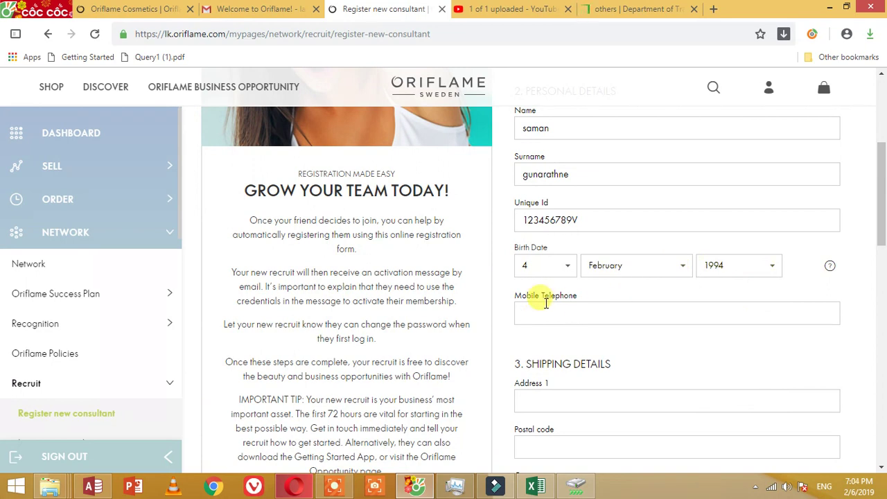
Step: Finish the mobile number, then enter the recruit's street address and city, fixing the city typo
type("5")
scroll(573, 289, "down", 2)
left_click(570, 275)
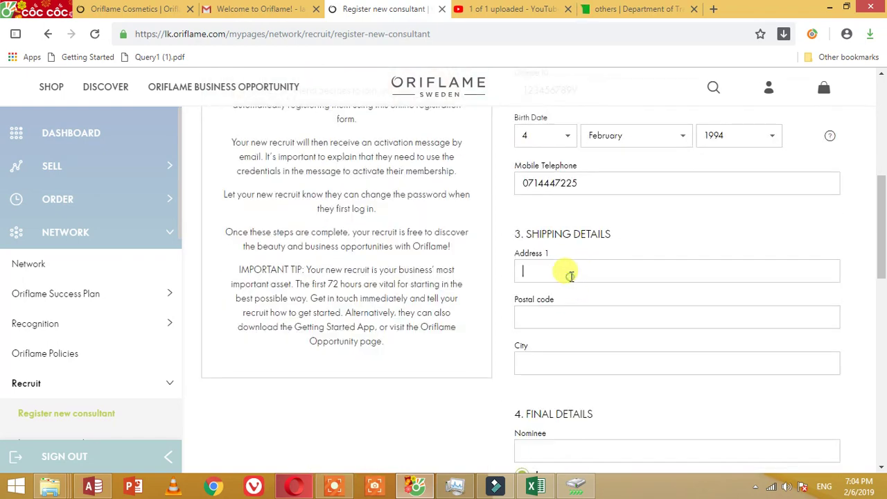
type("galle road")
key("Tab")
key("Tab")
type("bambala")
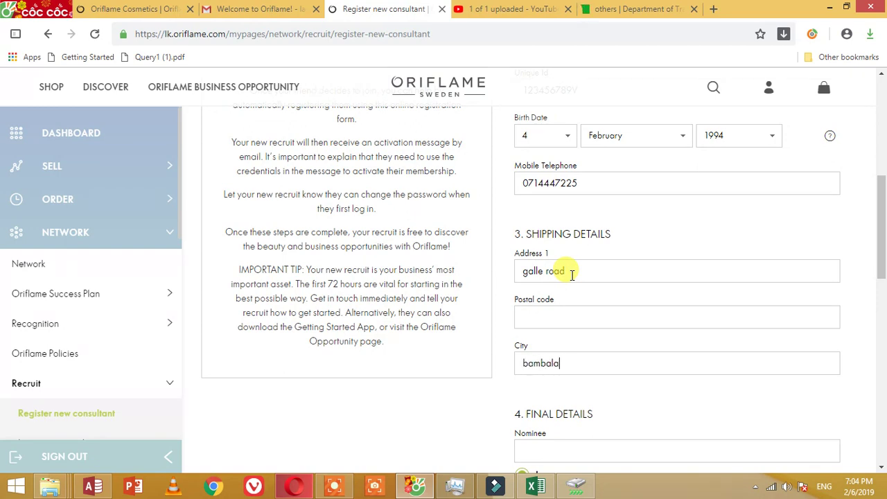
type("pitit")
key("BackSpace")
type("iya")
scroll(572, 274, "down", 2)
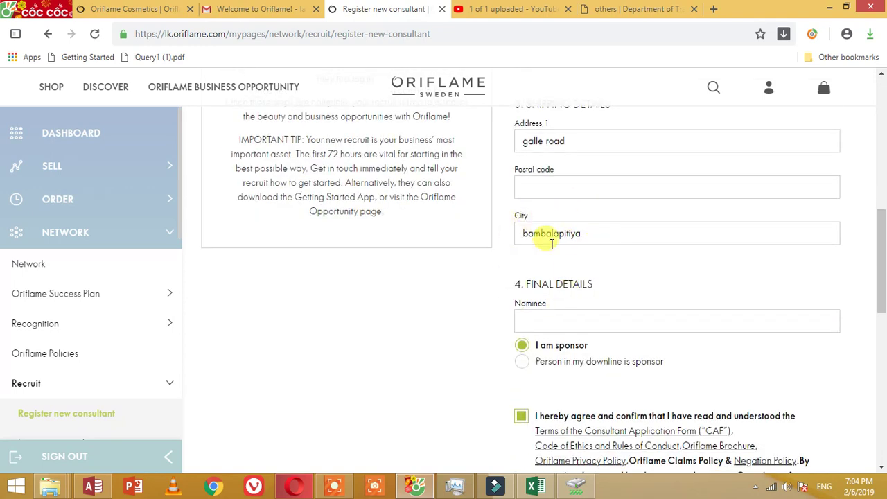
left_click(599, 320)
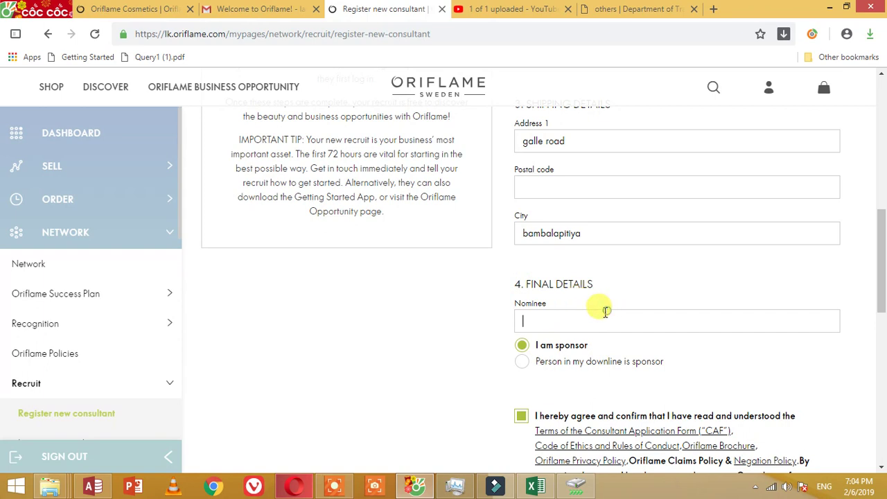
Step: Leave 'I am sponsor' selected after trying the downline option, and tick the first-order consent box
left_click(523, 346)
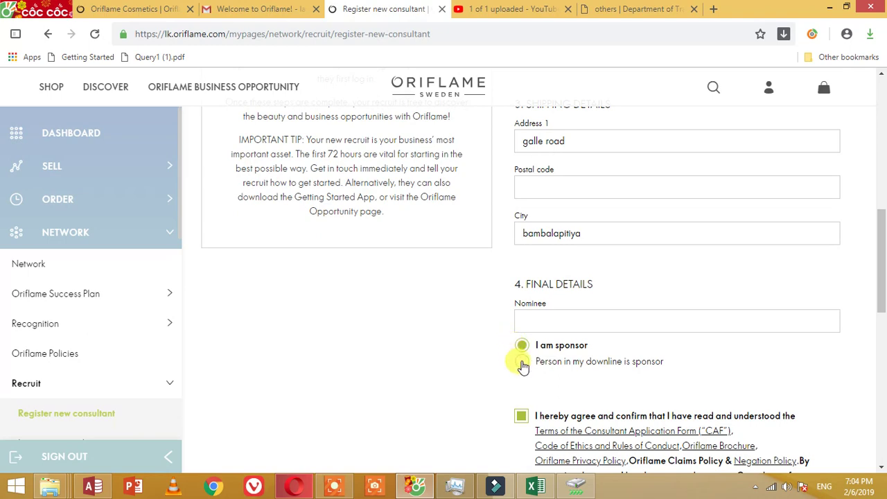
left_click(522, 363)
scroll(546, 346, "down", 1)
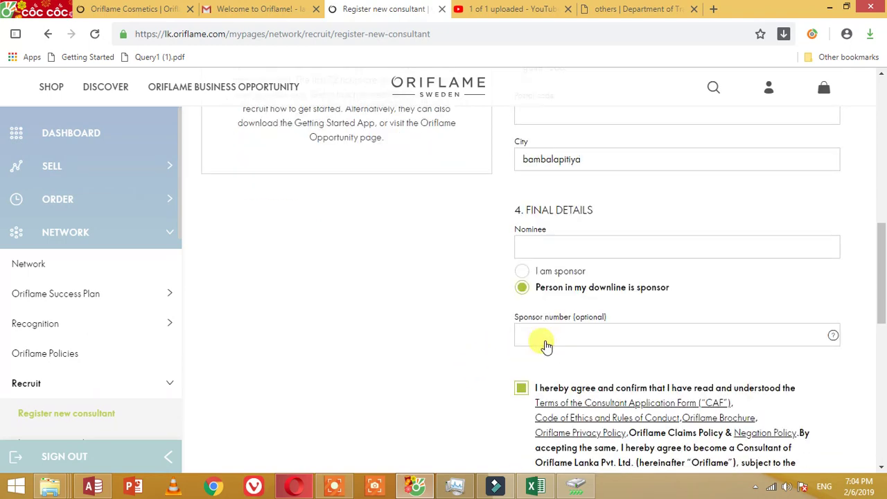
scroll(546, 345, "down", 1)
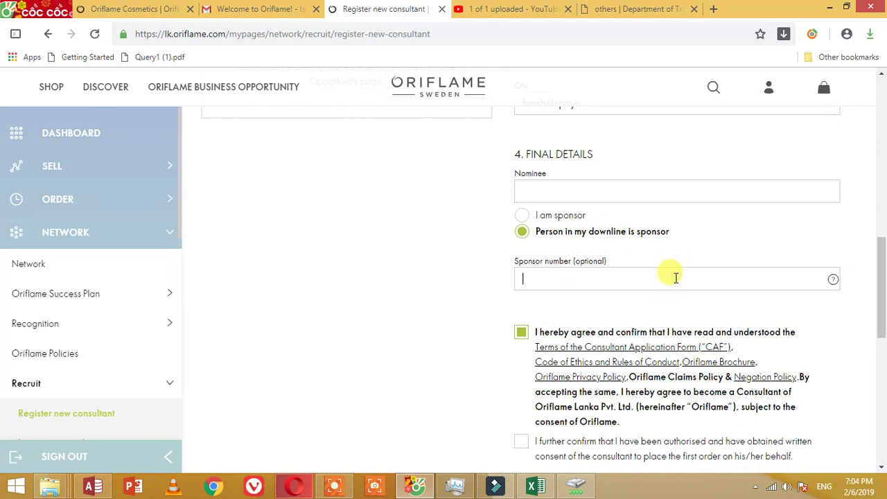
left_click(562, 214)
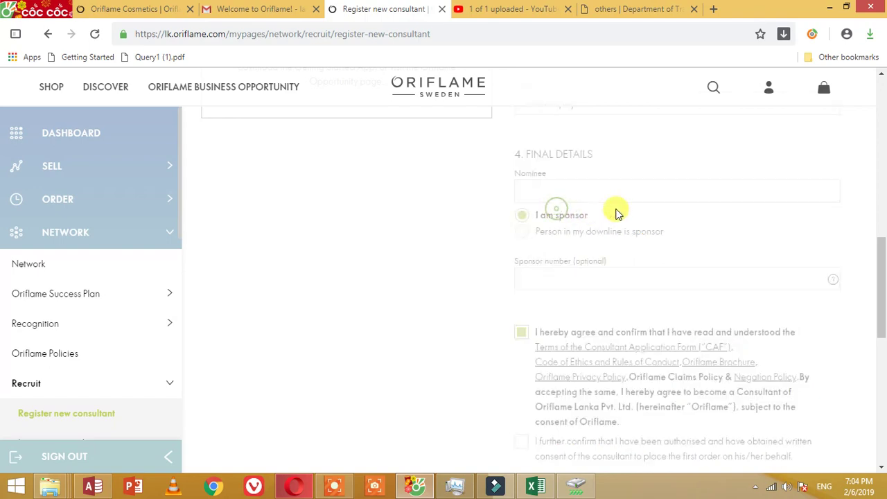
scroll(707, 222, "down", 2)
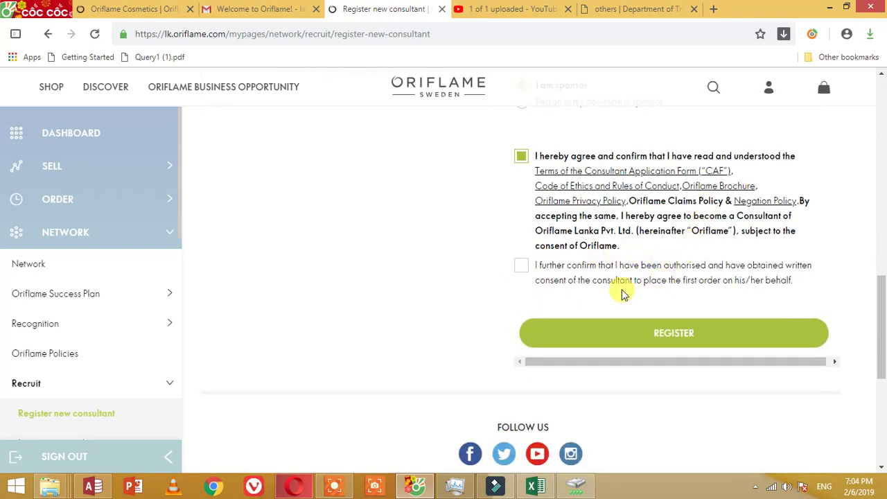
left_click(521, 267)
left_click(660, 351)
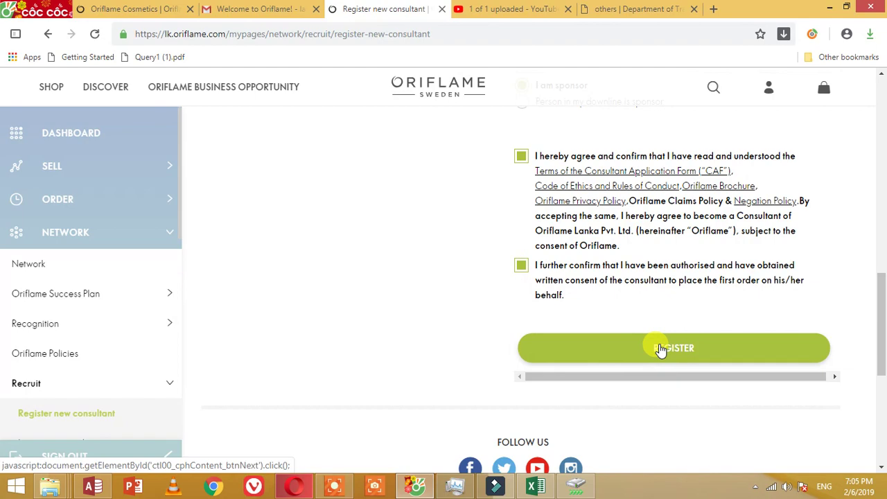
Step: Press REGISTER and scroll up to the 'Registration completed!' panel with the consultant number
left_click_drag(882, 326, 861, 317)
left_click(734, 336)
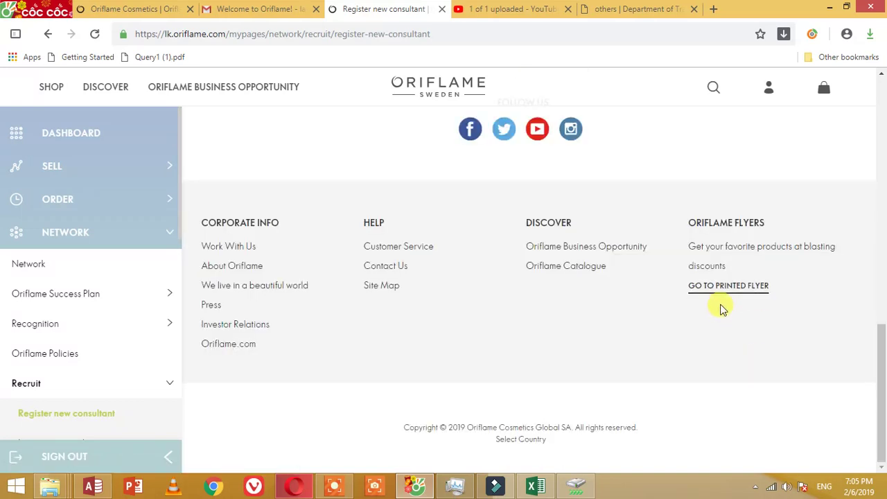
left_click(881, 318)
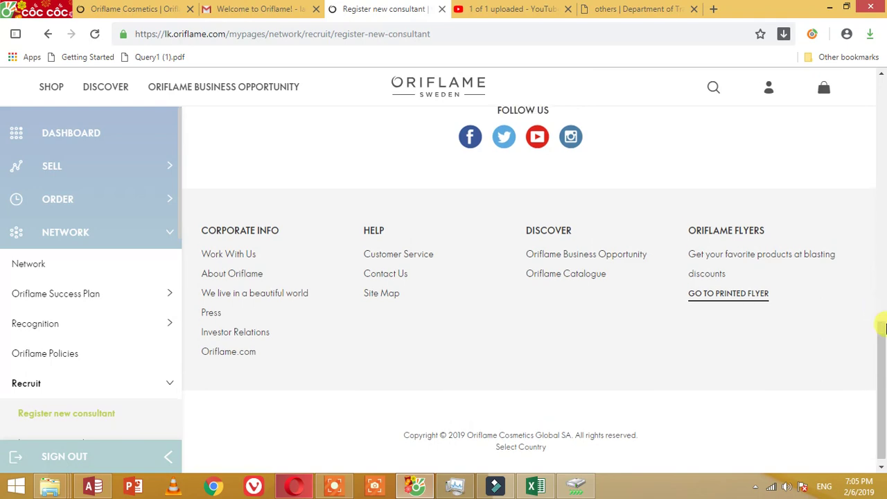
left_click_drag(884, 256, 885, 150)
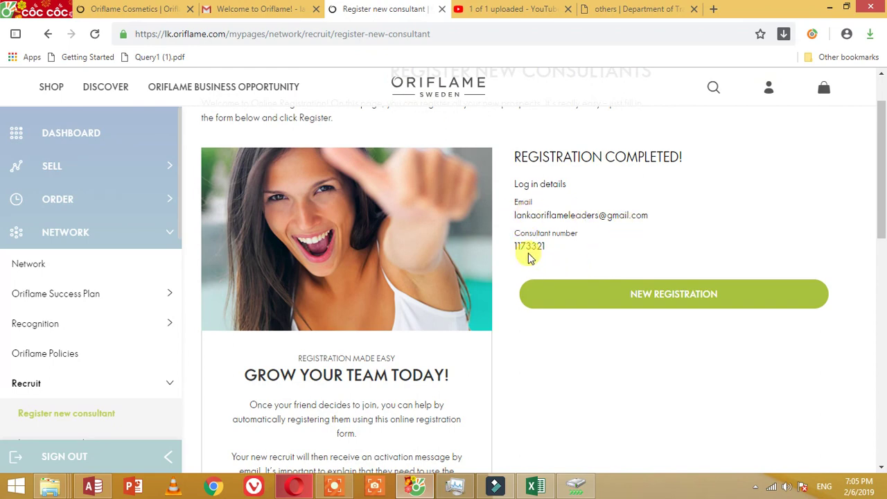
Step: Select the new consultant number and copy it using the right-click menu
left_click_drag(514, 245, 546, 244)
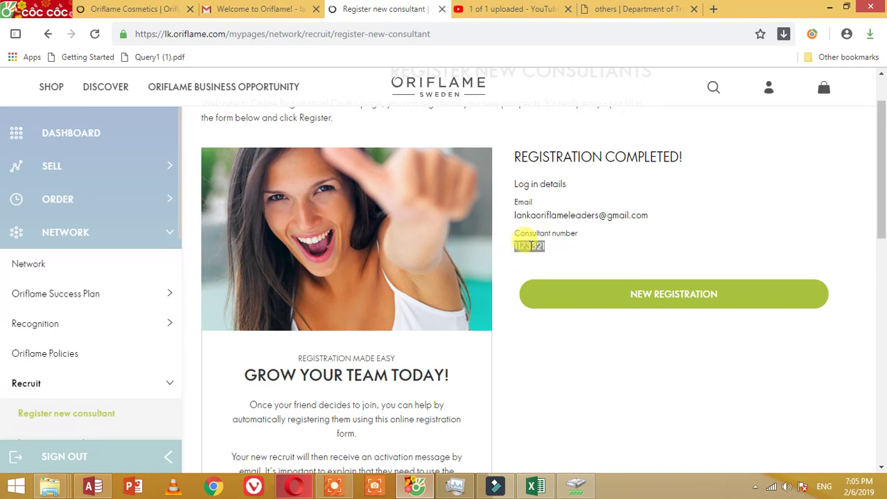
right_click(527, 246)
left_click(561, 255)
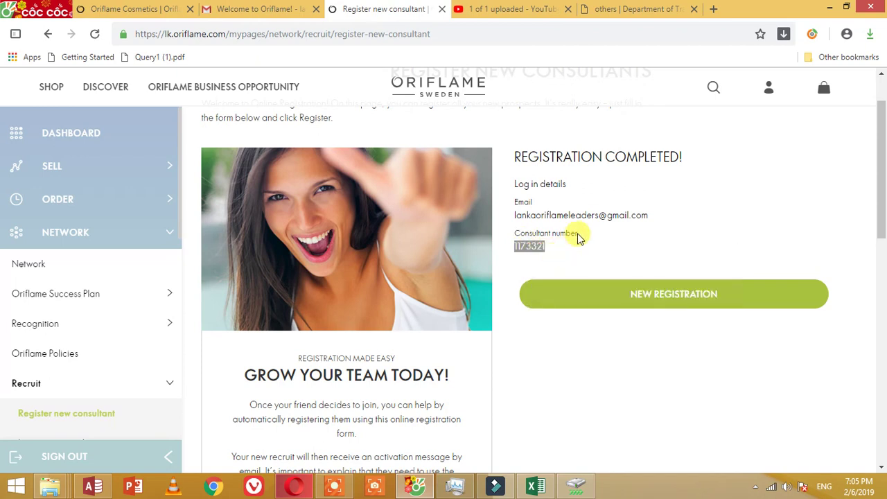